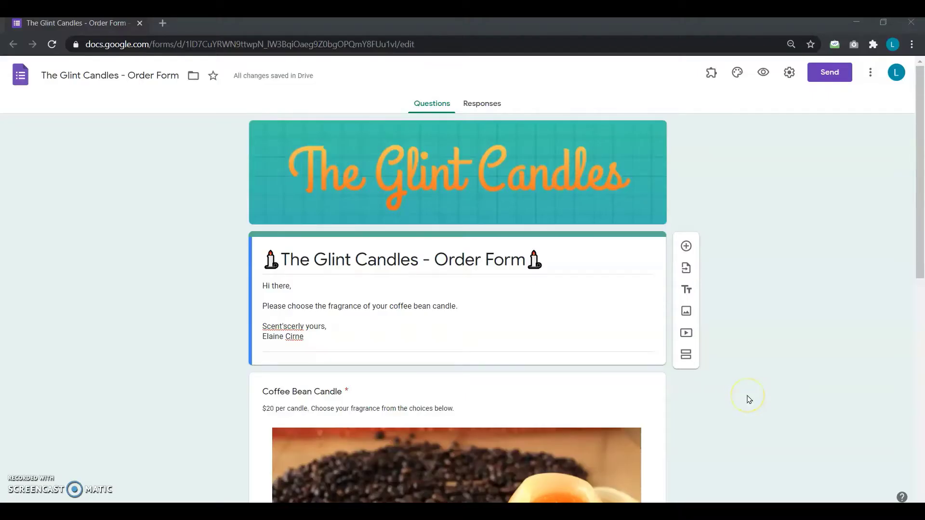
Step: Scroll the order form from the Coffee Bean Candle fragrance choices down to Name and Email address
scroll(749, 399, "down", 4)
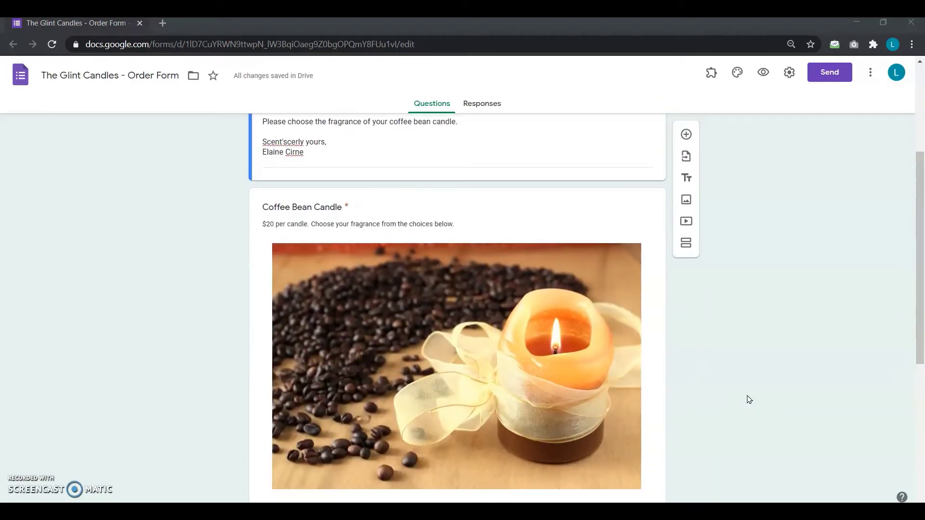
scroll(749, 399, "down", 3)
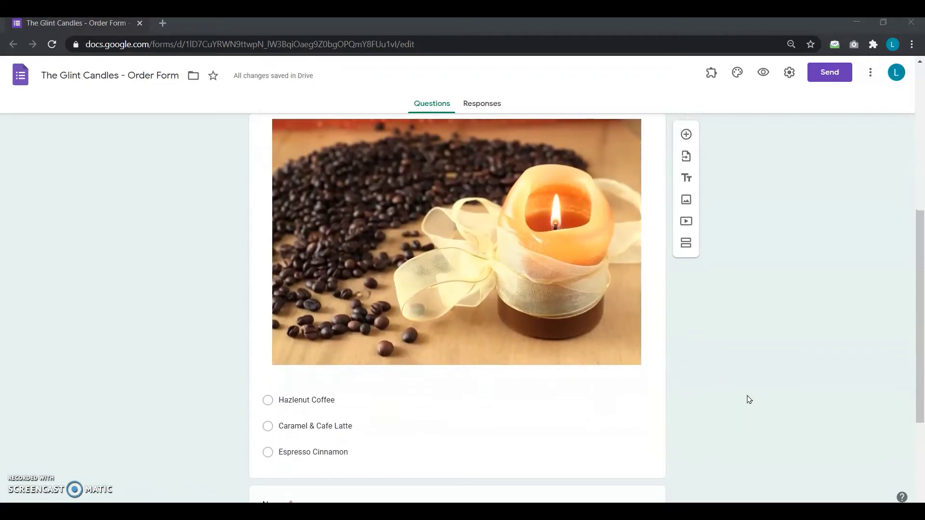
scroll(749, 399, "down", 1)
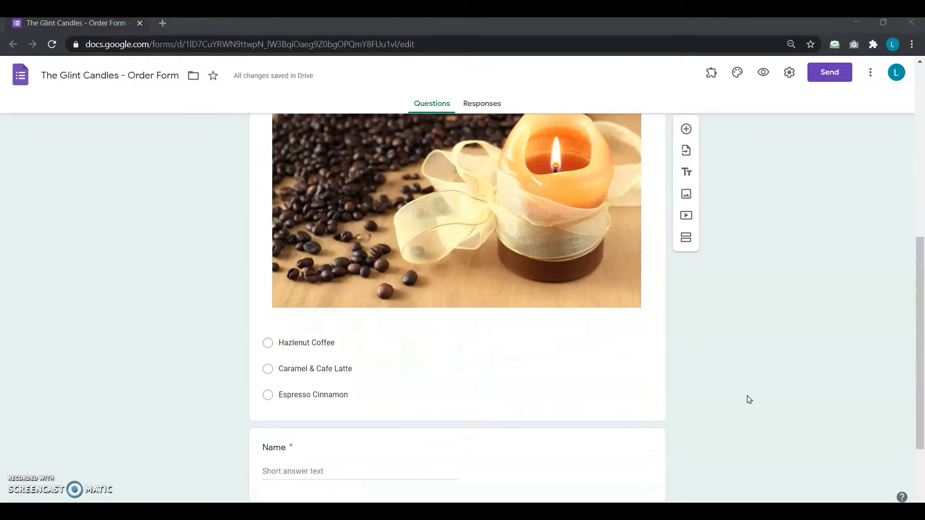
scroll(749, 400, "down", 2)
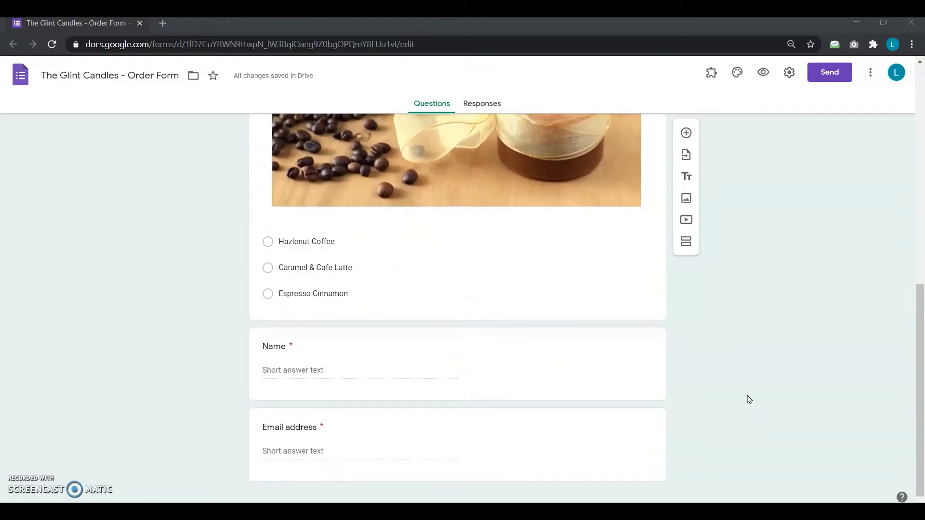
left_click(626, 463)
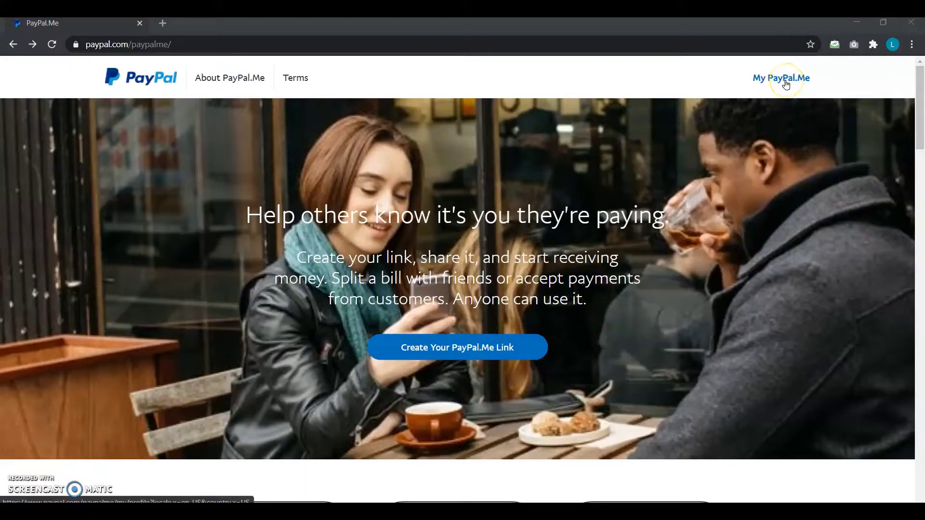
Step: Go from the PayPal.me page to the PayPal login via My PayPal.me
left_click(785, 83)
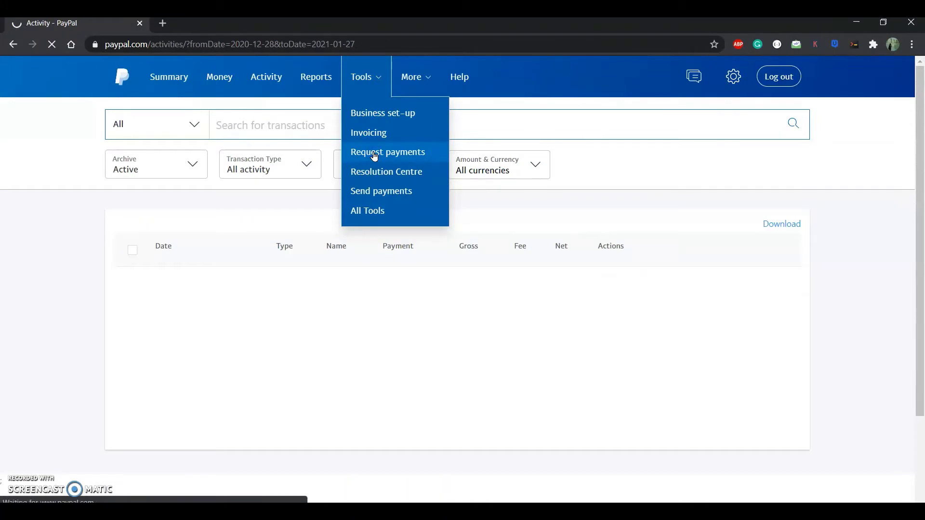
Step: Open Tools > Request payments in the signed-in PayPal account
left_click(374, 153)
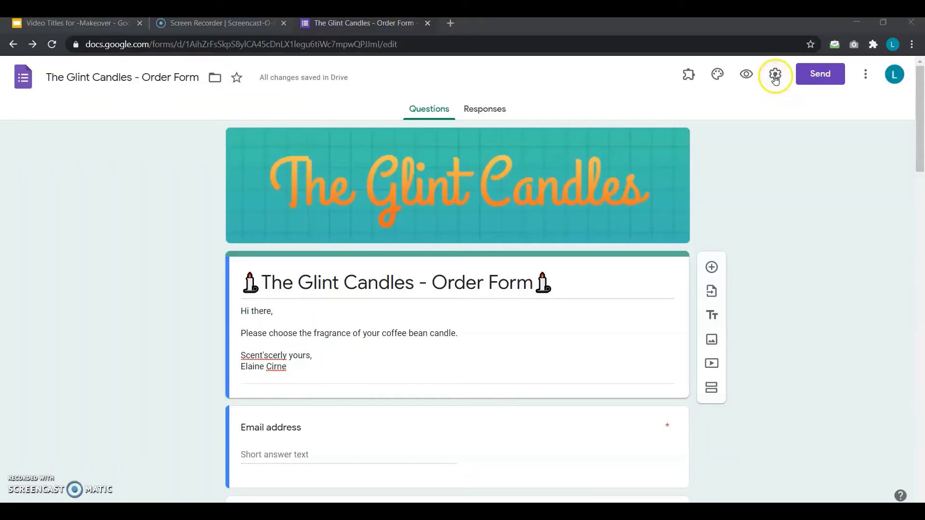
Step: Paste the thank-you message with the PayPal.me link into the Presentation confirmation message, then select the link
left_click(775, 77)
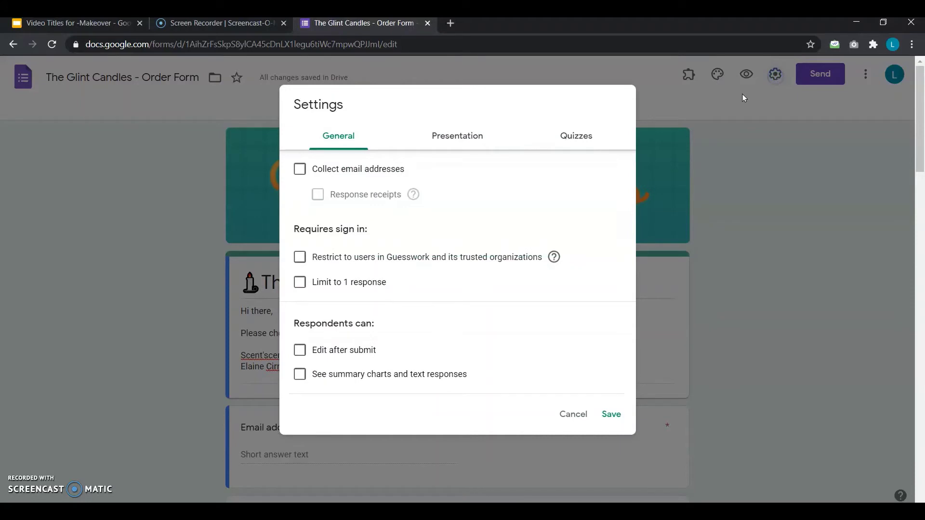
left_click(463, 140)
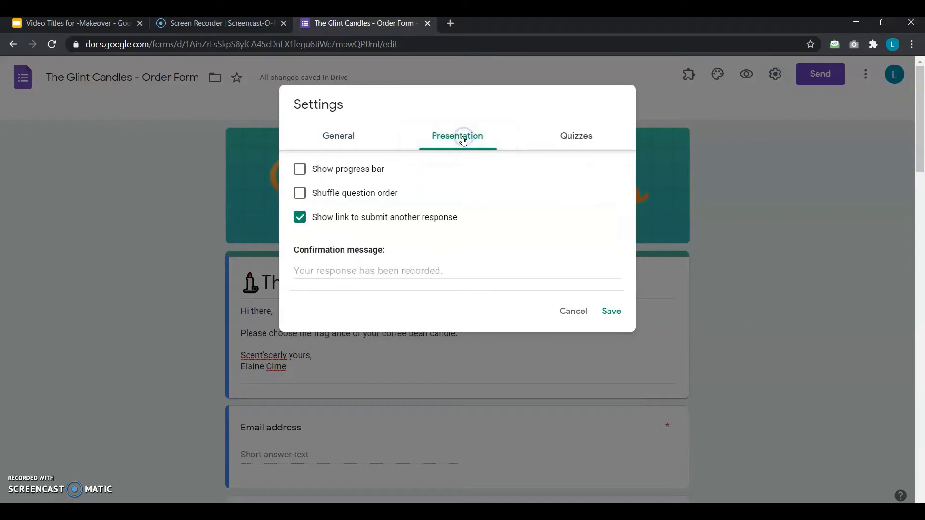
left_click(397, 268)
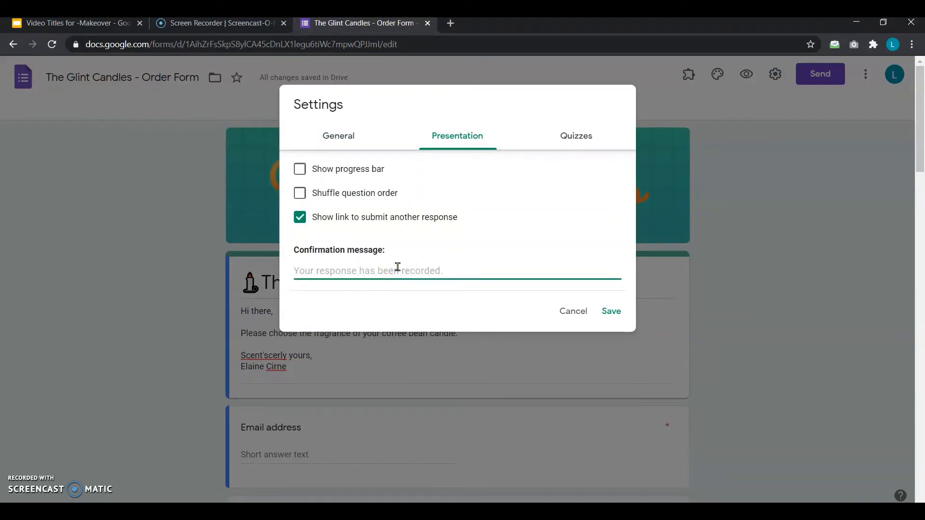
type("Hi there,  Thanks for the order.  Please click on the link below to make your payment: https://www.paypal.me/TheGlintCandles  Remember to add a payment note for me with your name/email.  Scent'scerely, Elaine Cirne")
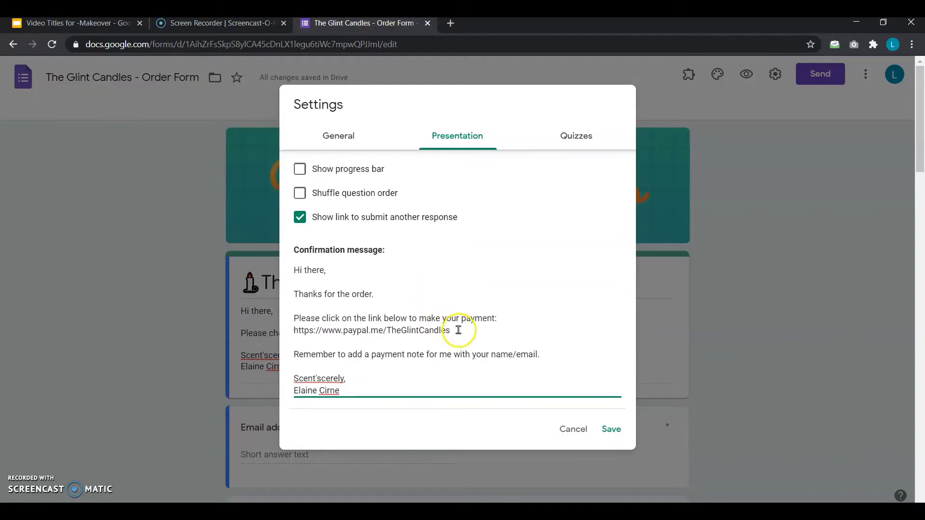
left_click_drag(462, 330, 279, 335)
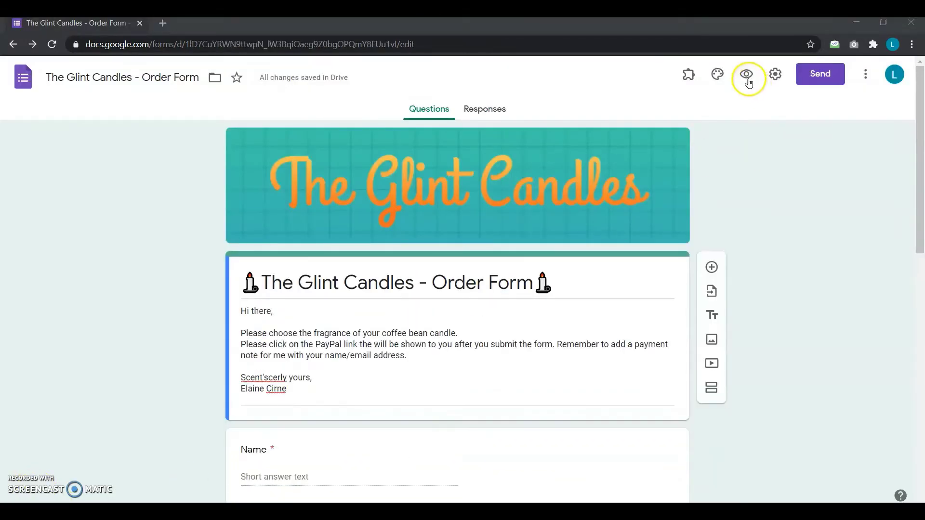
Step: Preview the form and fill in the respondent's name and e-mail address
left_click(749, 83)
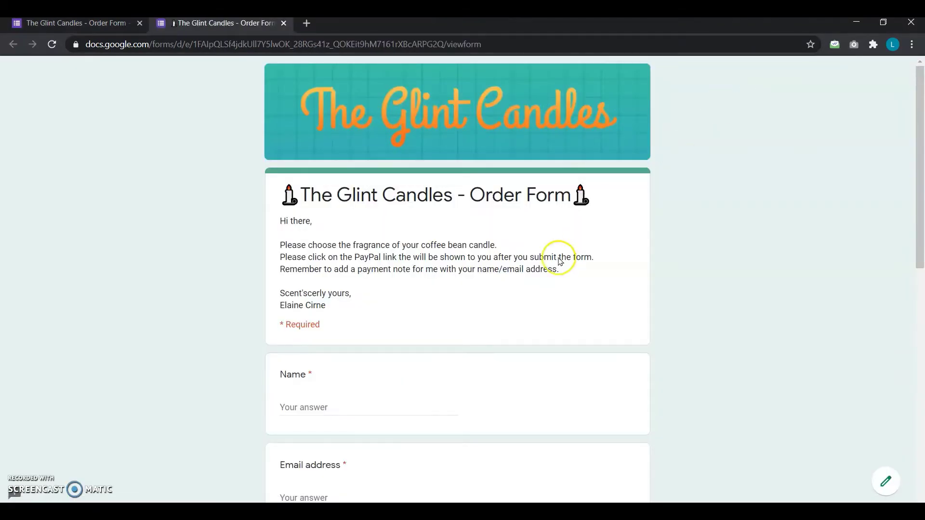
left_click(357, 404)
type("E")
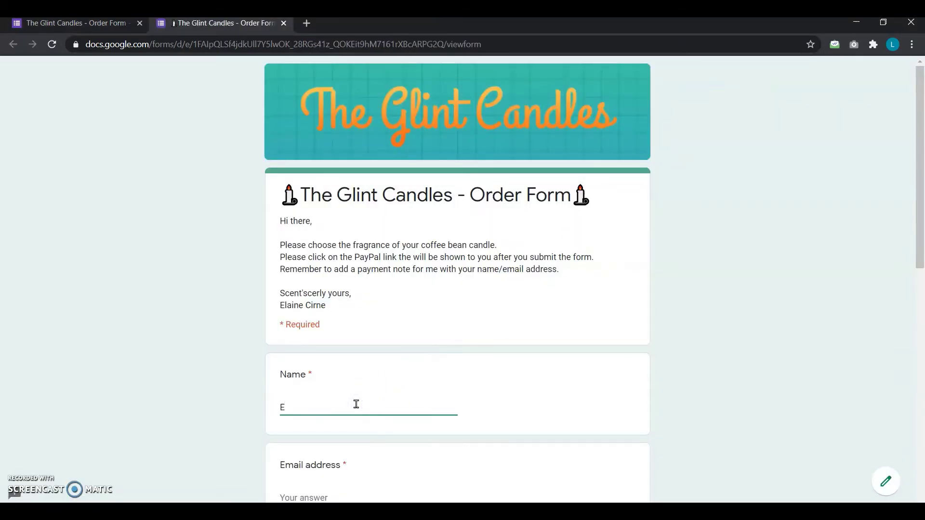
type(" Cirne")
scroll(357, 404, "down", 3)
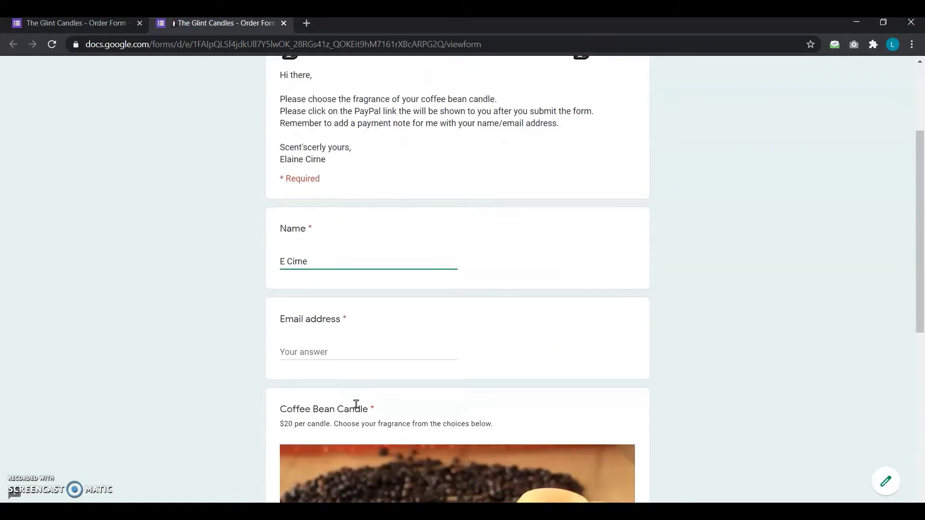
left_click(345, 354)
key("ctrl+v")
Step: Choose Hazlenut Coffee, submit the test order, and follow the confirmation's PayPal.me link
scroll(346, 355, "down", 6)
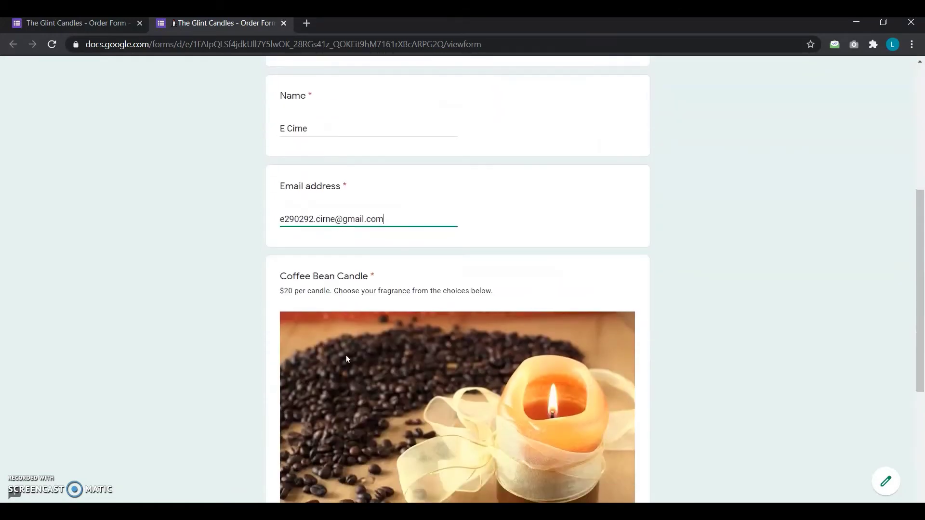
left_click(287, 391)
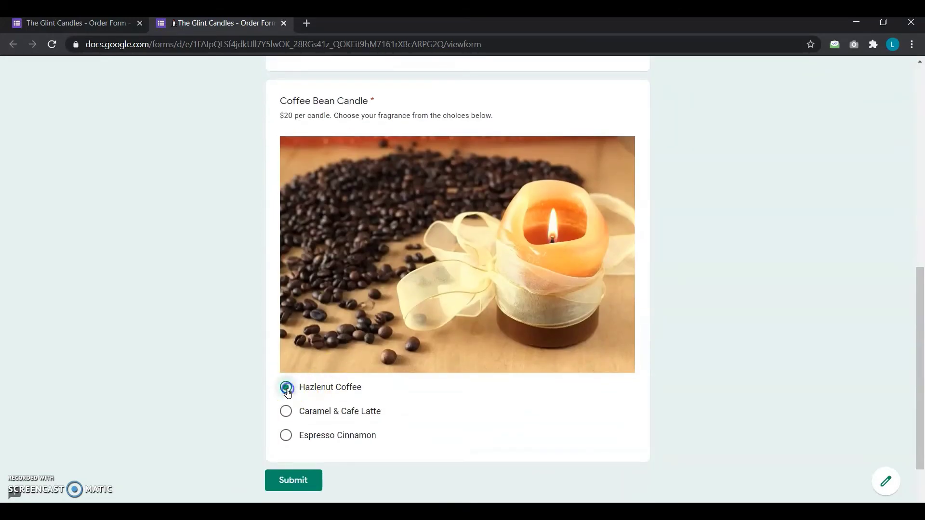
left_click(302, 482)
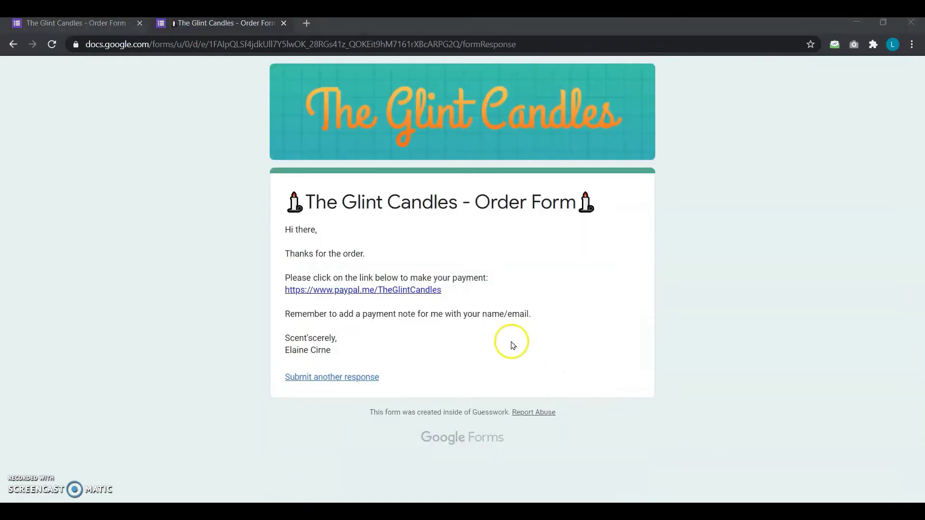
left_click(438, 295)
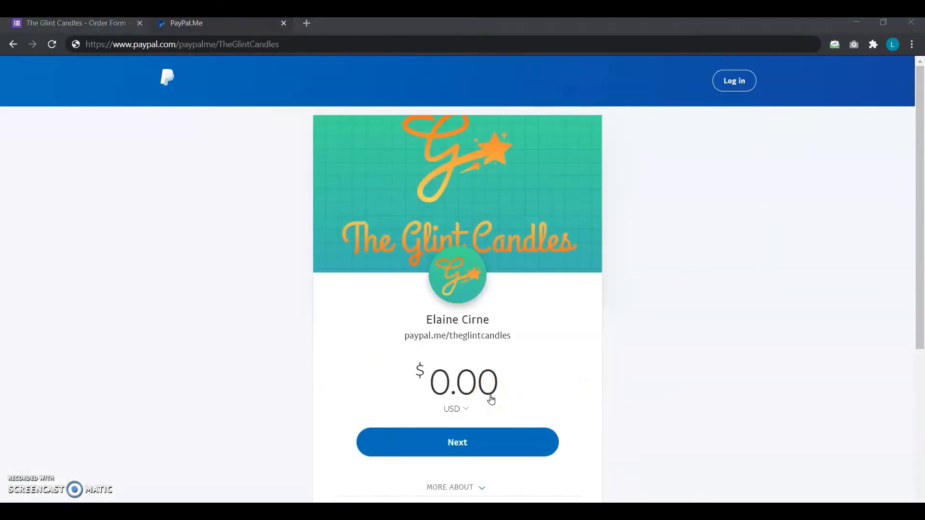
Step: Try amounts 20 and 20000 in the PayPal.Me amount field, settling on 1000 for $10.00
left_click(445, 397)
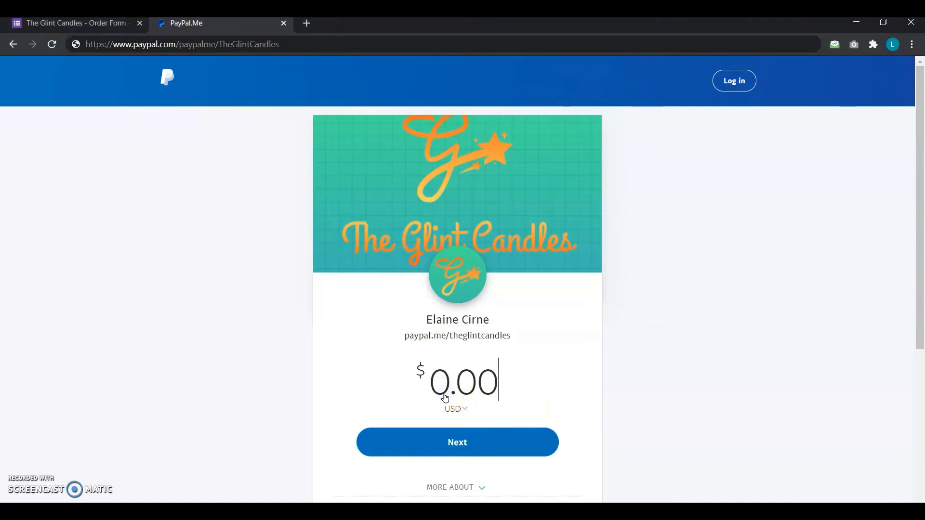
type("2")
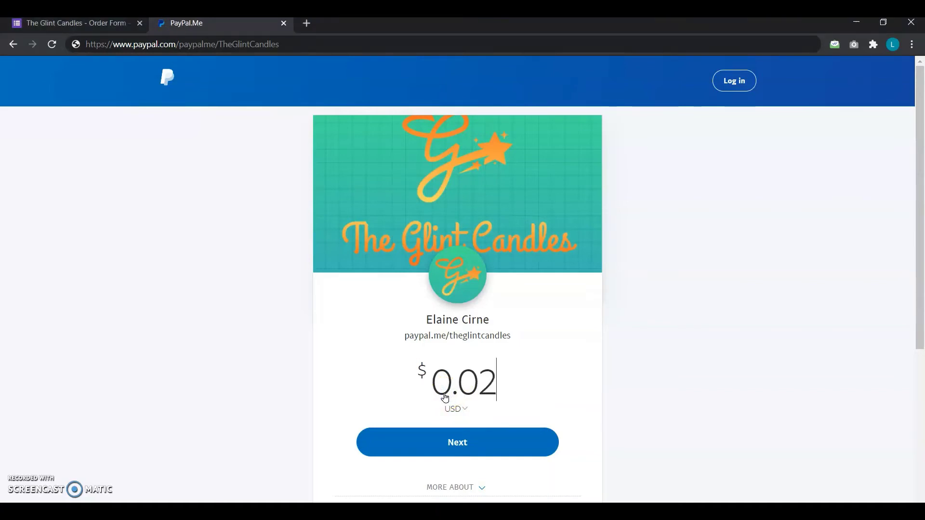
type("0")
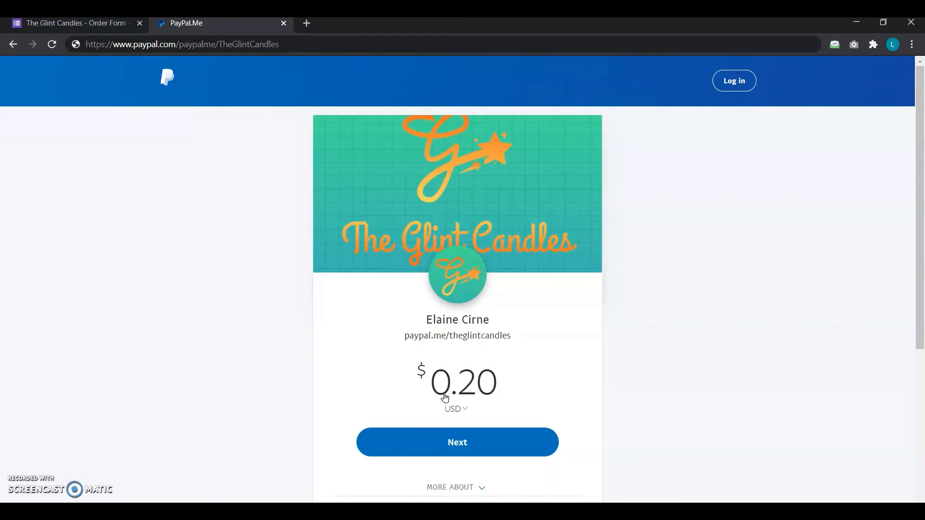
key("BackSpace")
key("BackSpace")
type("2000")
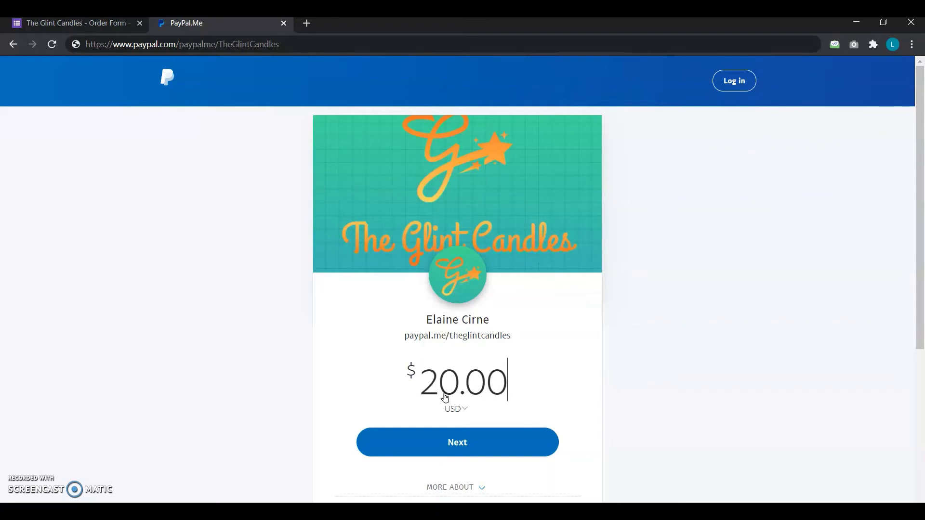
type("0")
key("BackSpace")
key("BackSpace")
key("BackSpace")
key("BackSpace")
key("BackSpace")
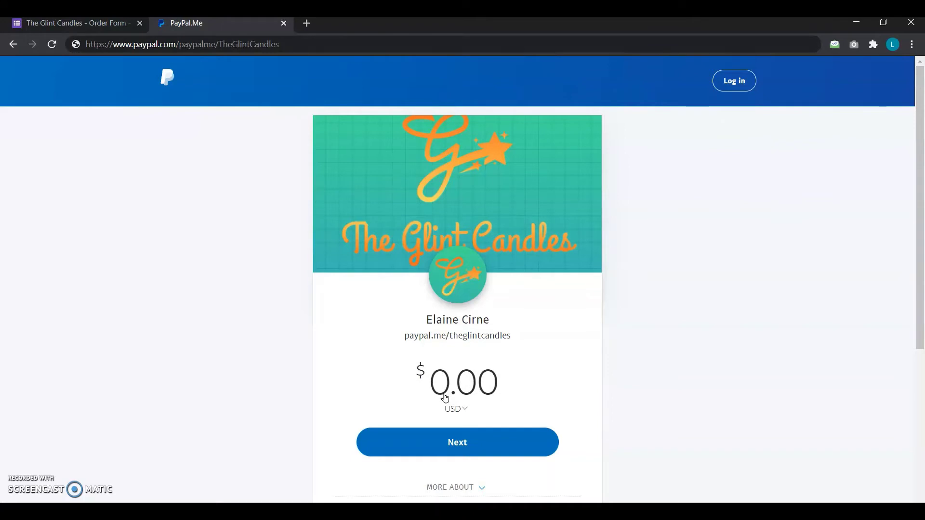
type("1000")
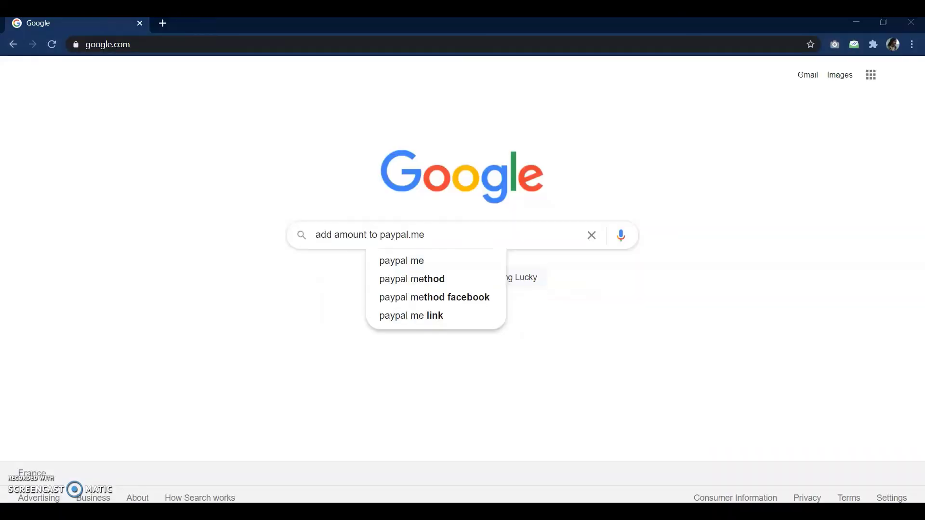
left_click(456, 239)
Step: Search 'add amount to paypal.me' and read PayPal's help on PayPal.Me amounts
key("Return")
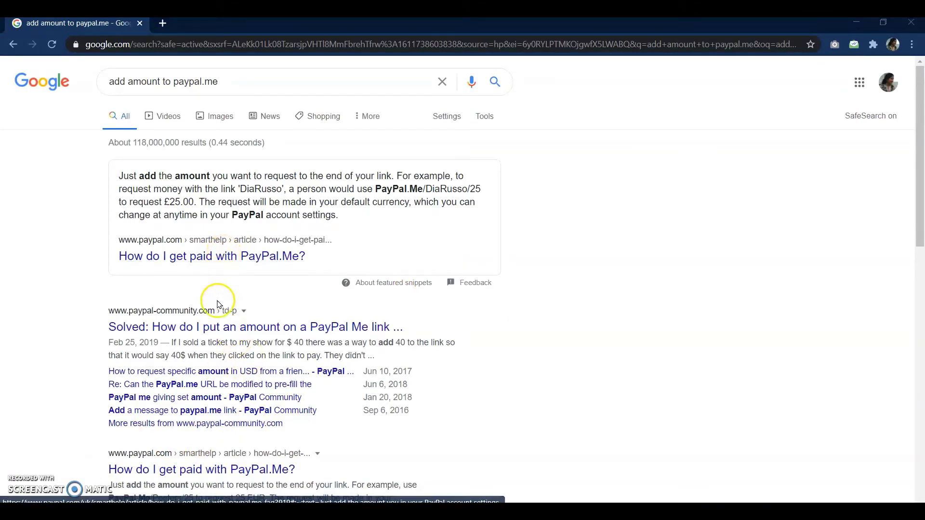
left_click(217, 327)
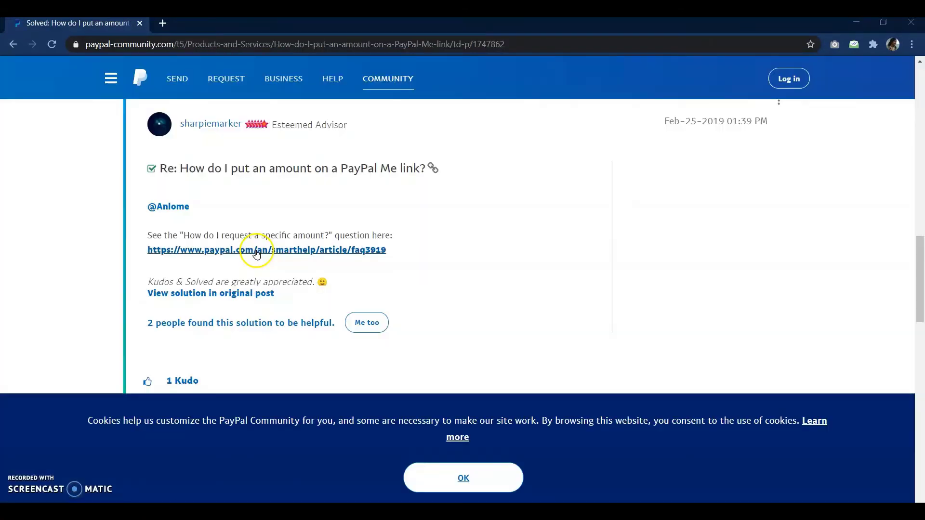
left_click(256, 250)
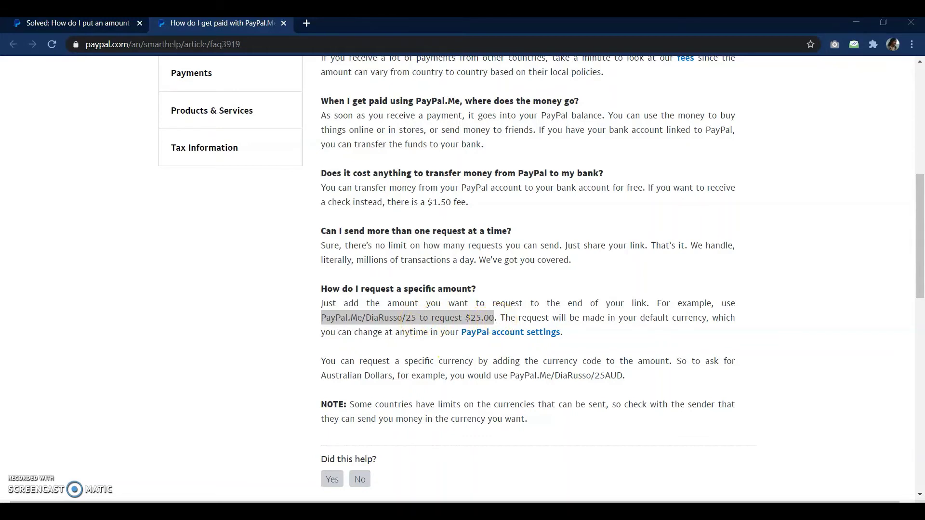
Step: Append 20USD to the PayPal.me link in the form's confirmation message
key("alt+Tab")
type("20US")
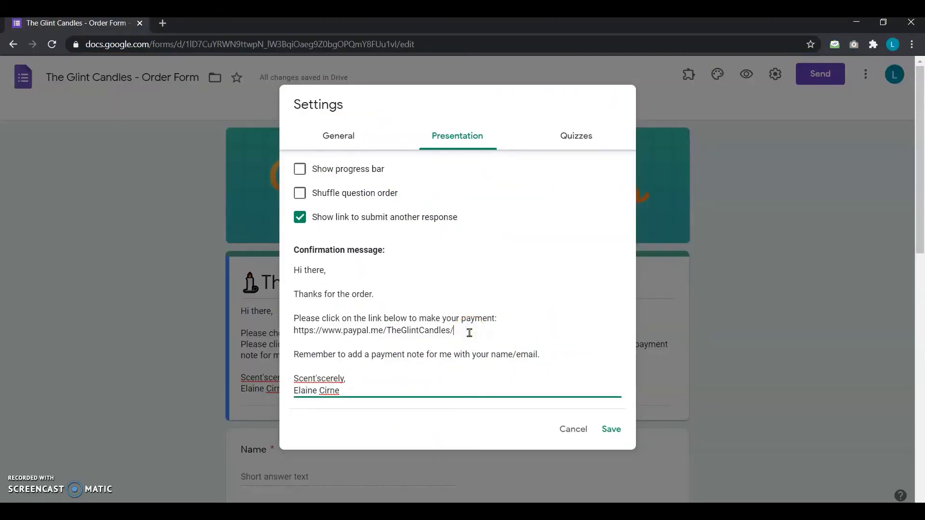
type("D")
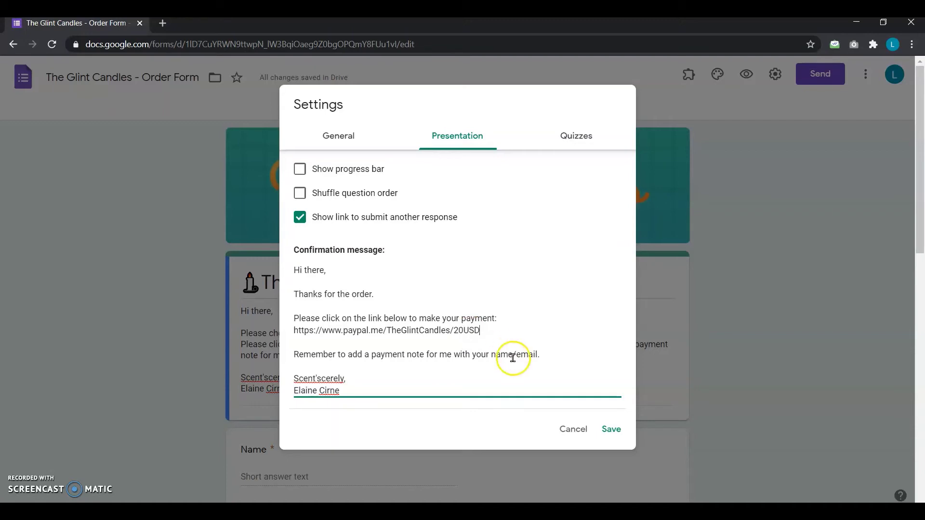
left_click_drag(482, 332, 274, 337)
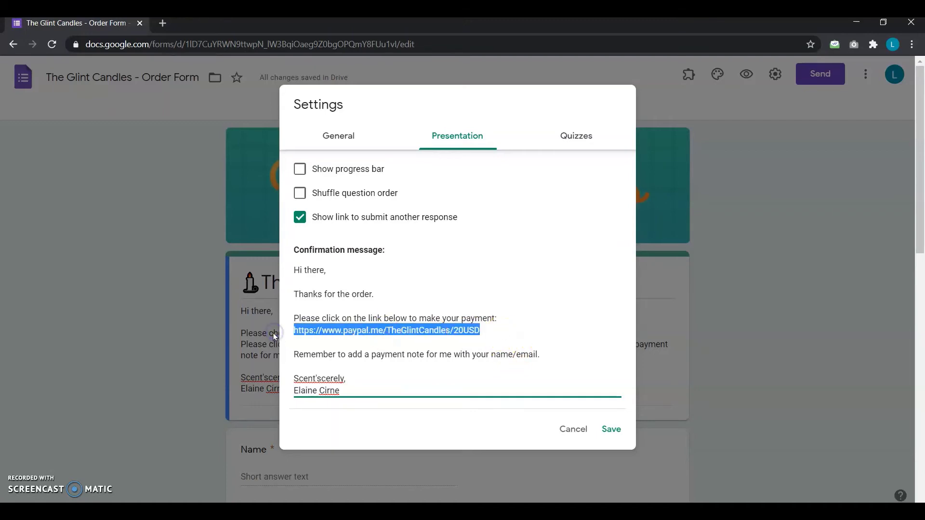